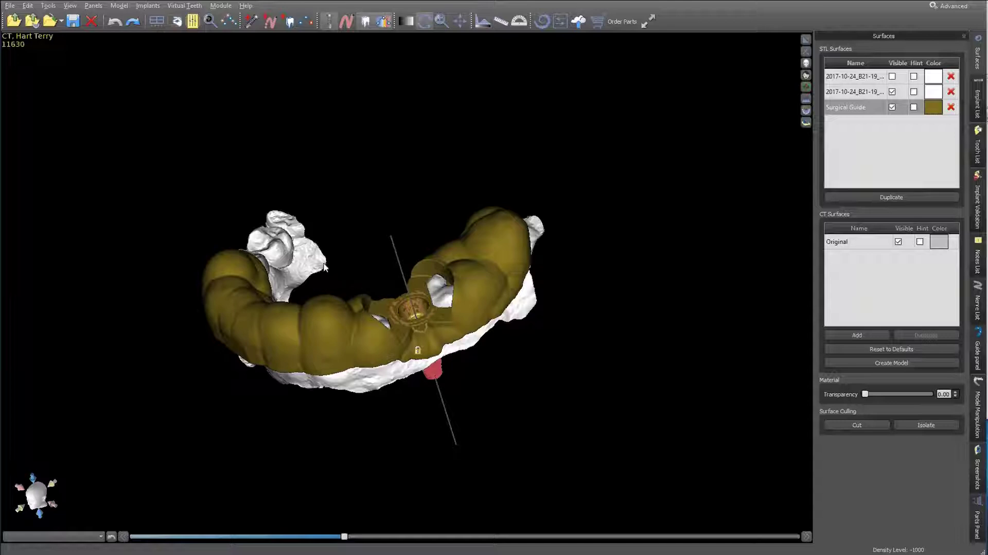
# - Try to trim the raised posterior end off the Surgical Guide surface with a freehand cut
pyautogui.moveTo(325, 270); pyautogui.dragTo(400, 194)
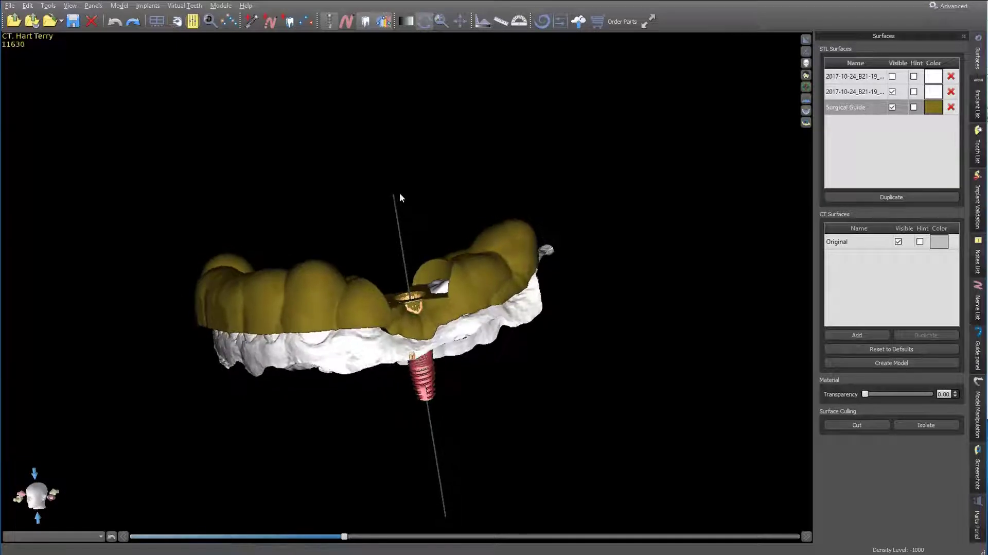
pyautogui.moveTo(344, 215)
pyautogui.mouseDown()
pyautogui.moveTo(335, 207)
pyautogui.moveTo(350, 227)
pyautogui.moveTo(329, 206)
pyautogui.mouseUp()
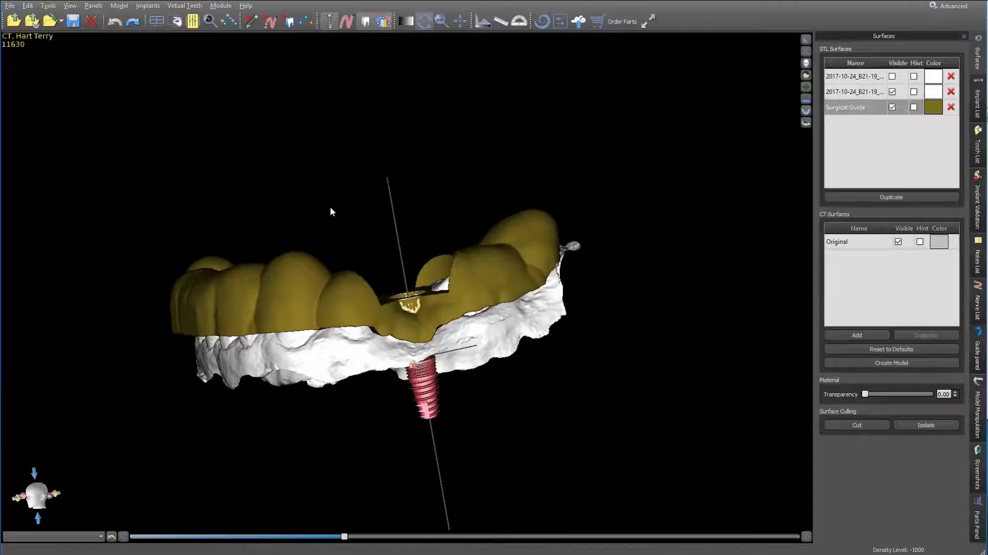
pyautogui.click(854, 108)
pyautogui.click(858, 427)
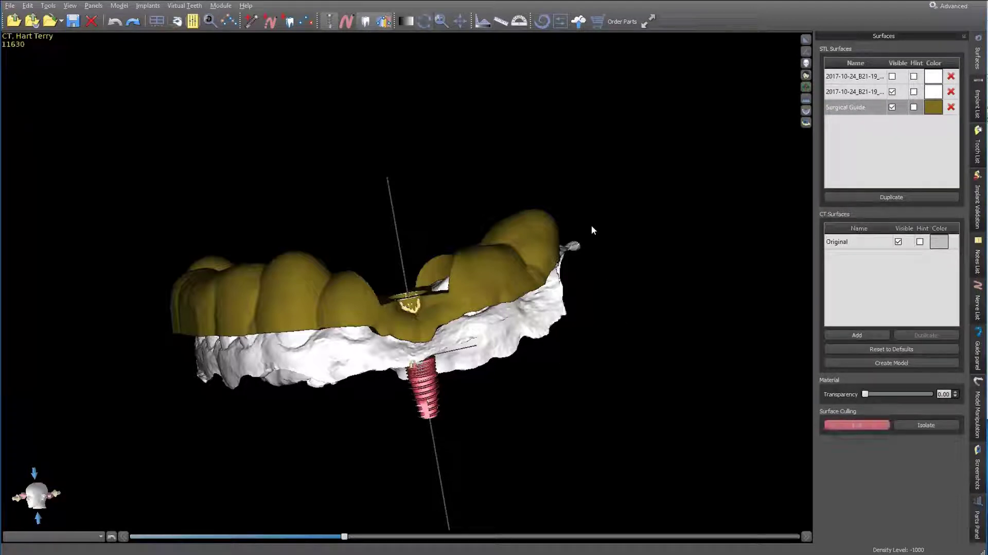
pyautogui.moveTo(567, 245)
pyautogui.mouseDown()
pyautogui.moveTo(516, 248)
pyautogui.moveTo(499, 230)
pyautogui.moveTo(492, 207)
pyautogui.moveTo(517, 177)
pyautogui.moveTo(540, 231)
pyautogui.mouseUp()
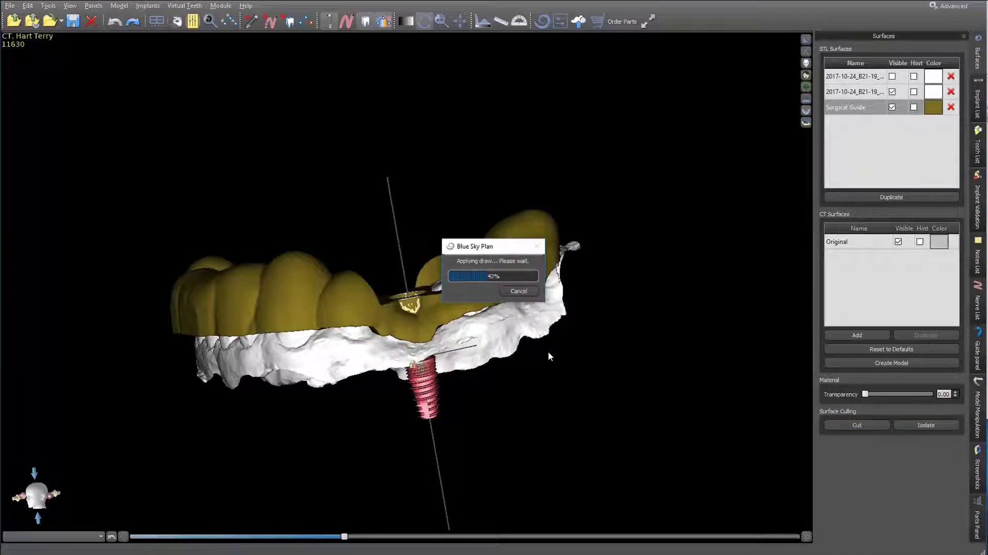
# - Try a second freehand cut over the peak left at the guide's posterior end, and undo the trimming of the guide
pyautogui.scroll(-5, 392, 323)
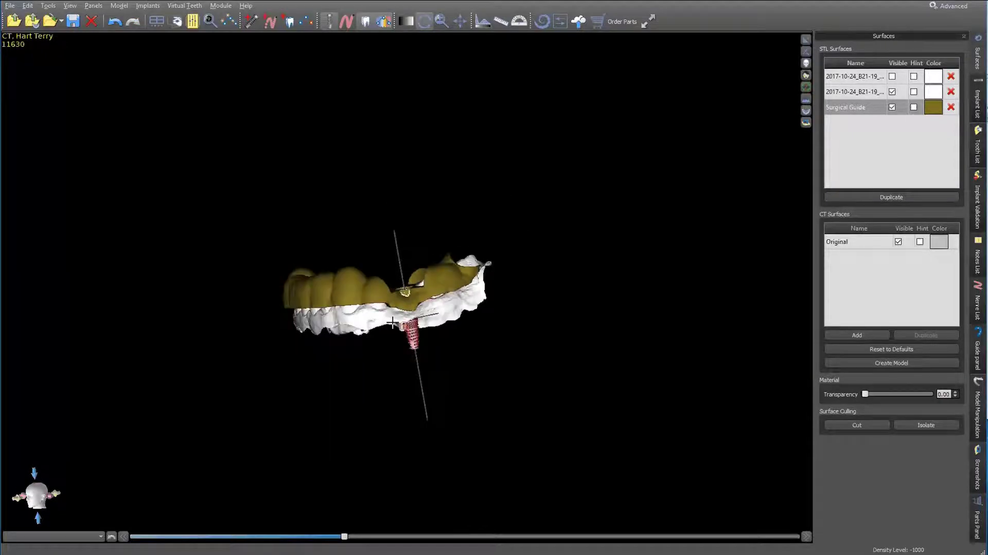
pyautogui.scroll(1, 392, 323)
pyautogui.moveTo(393, 323); pyautogui.dragTo(541, 265)
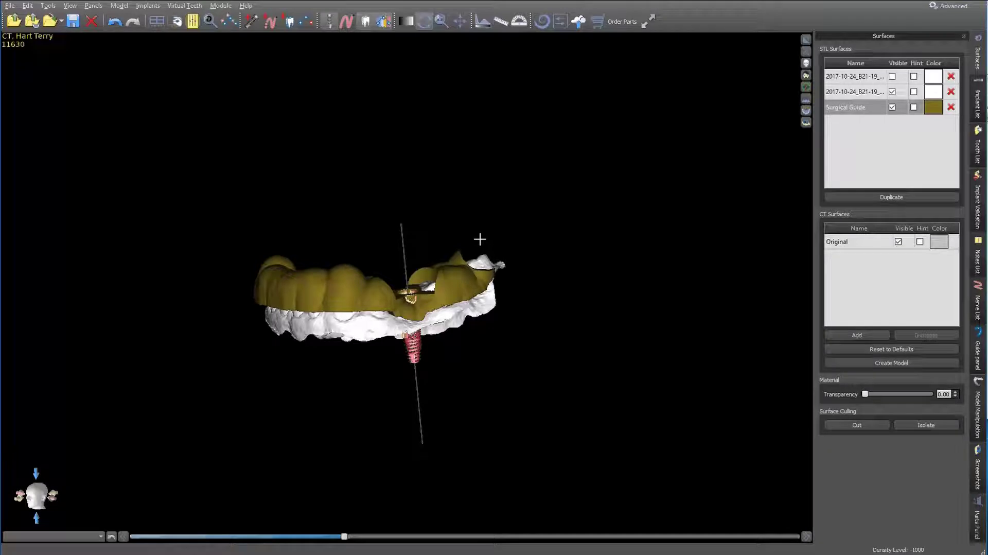
pyautogui.moveTo(478, 241)
pyautogui.keyDown('shift'); pyautogui.mouseDown()
pyautogui.moveTo(474, 261)
pyautogui.moveTo(451, 272)
pyautogui.moveTo(428, 264)
pyautogui.moveTo(410, 225)
pyautogui.mouseUp(); pyautogui.keyUp('shift')
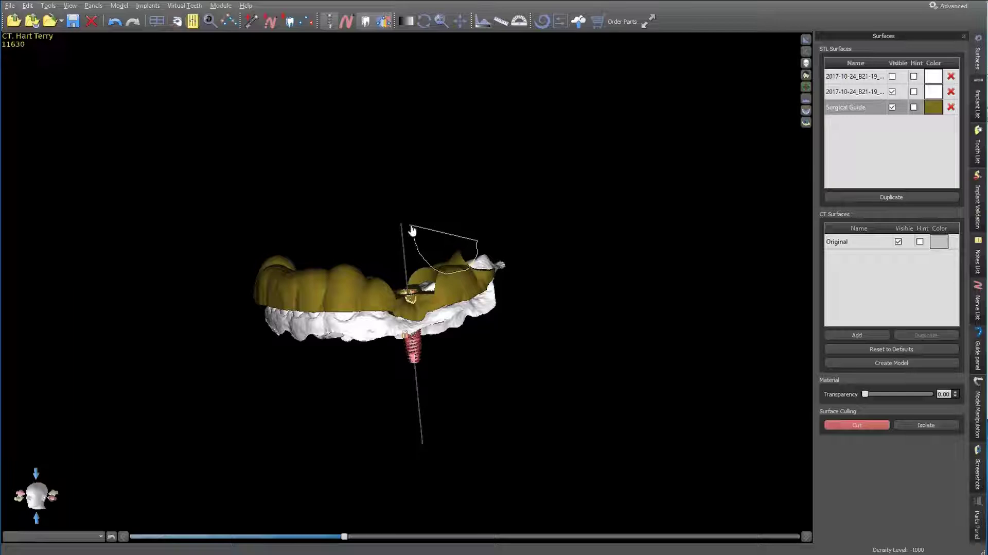
pyautogui.rightClick(409, 227)
pyautogui.scroll(2, 487, 311)
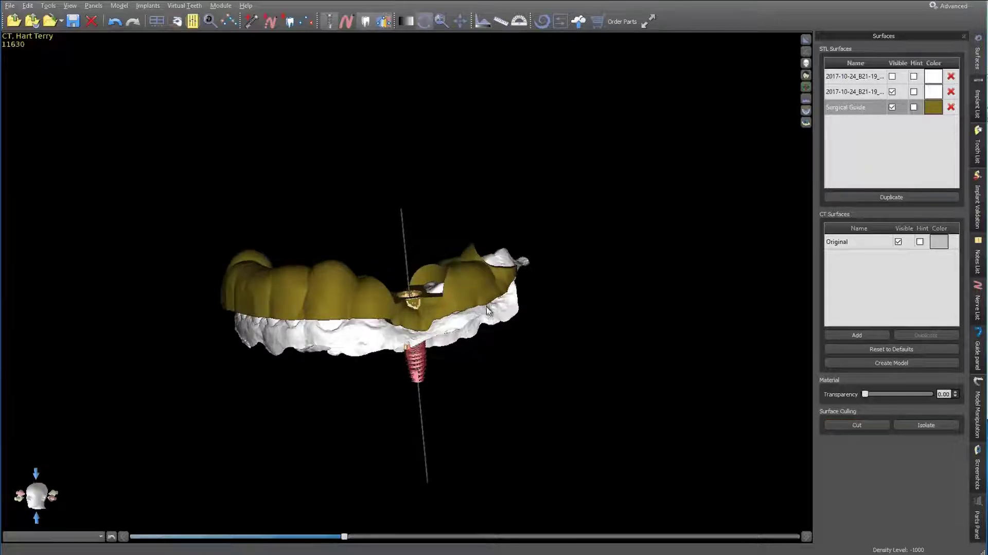
pyautogui.moveTo(414, 231); pyautogui.dragTo(410, 217)
pyautogui.hotkey('ctrl', 'z')
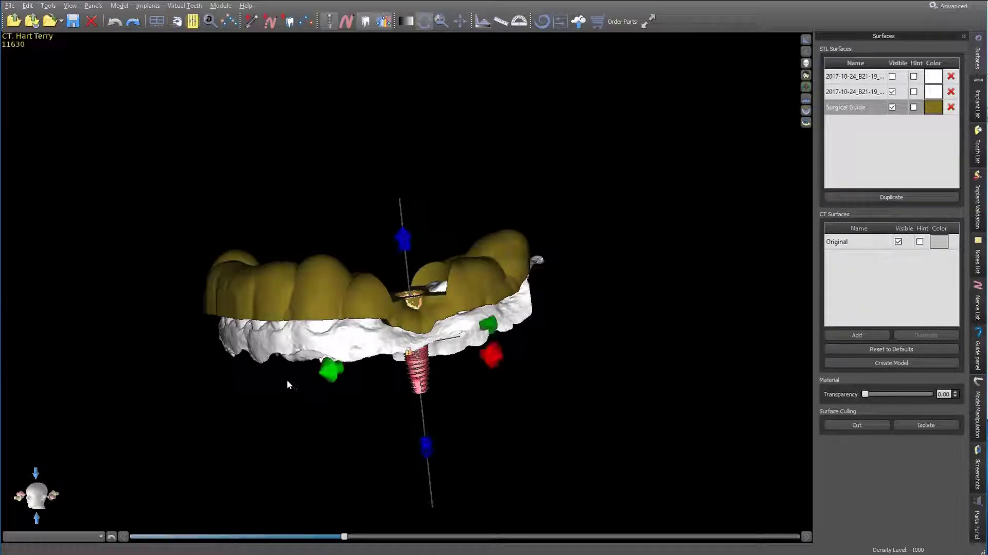
# - Cut the tops off the Surgical Guide in one flat plane across the whole arch, using a freehand outline above the teeth
pyautogui.moveTo(287, 383); pyautogui.dragTo(272, 367)
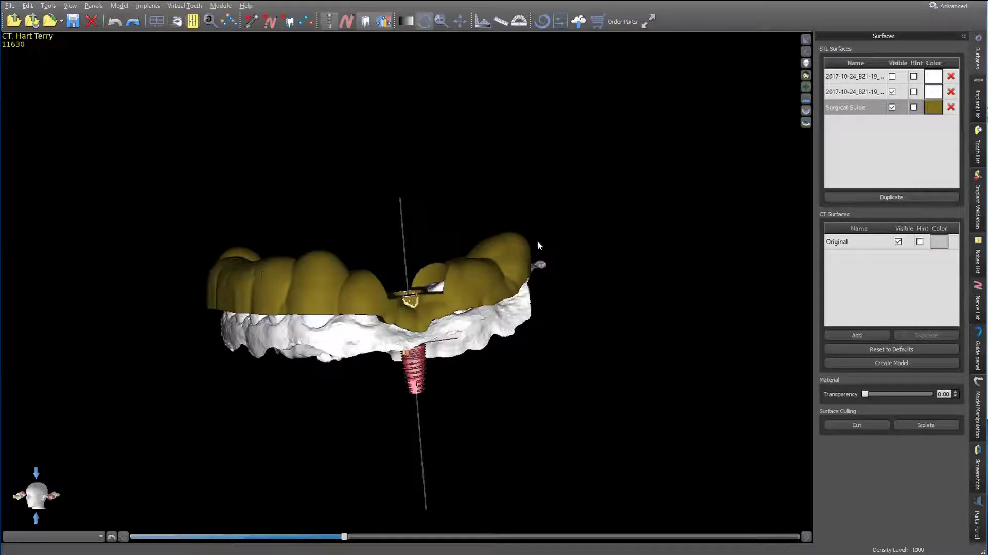
pyautogui.moveTo(380, 191); pyautogui.dragTo(362, 172)
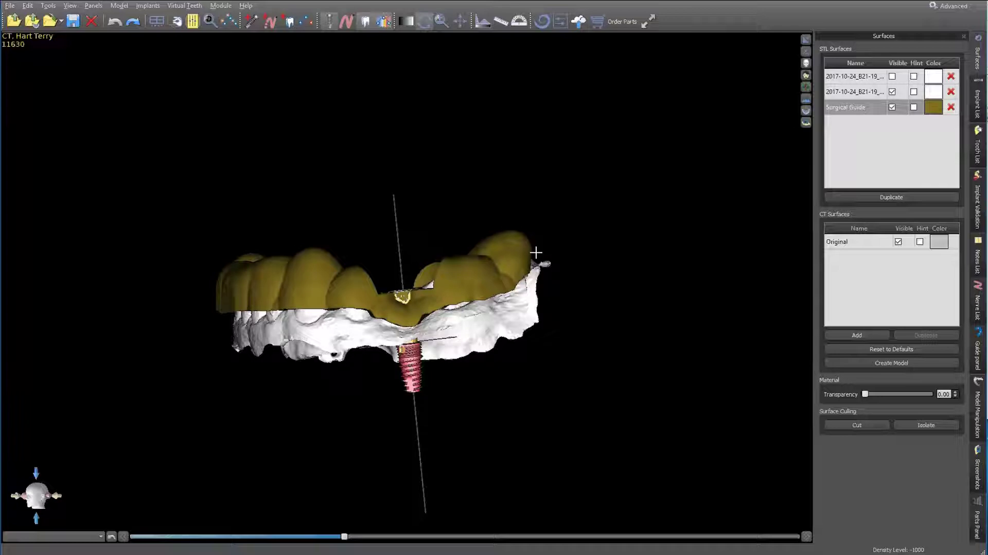
pyautogui.moveTo(536, 253)
pyautogui.mouseDown()
pyautogui.moveTo(351, 282)
pyautogui.moveTo(269, 281)
pyautogui.moveTo(202, 264)
pyautogui.moveTo(203, 227)
pyautogui.moveTo(299, 189)
pyautogui.mouseUp()
pyautogui.moveTo(585, 181)
pyautogui.mouseDown()
pyautogui.moveTo(595, 178)
pyautogui.moveTo(569, 176)
pyautogui.moveTo(555, 194)
pyautogui.moveTo(598, 238)
pyautogui.moveTo(591, 406)
pyautogui.mouseUp()
pyautogui.moveTo(537, 255)
pyautogui.mouseDown()
pyautogui.moveTo(532, 209)
pyautogui.moveTo(464, 157)
pyautogui.moveTo(388, 163)
pyautogui.moveTo(216, 224)
pyautogui.moveTo(183, 279)
pyautogui.mouseUp()
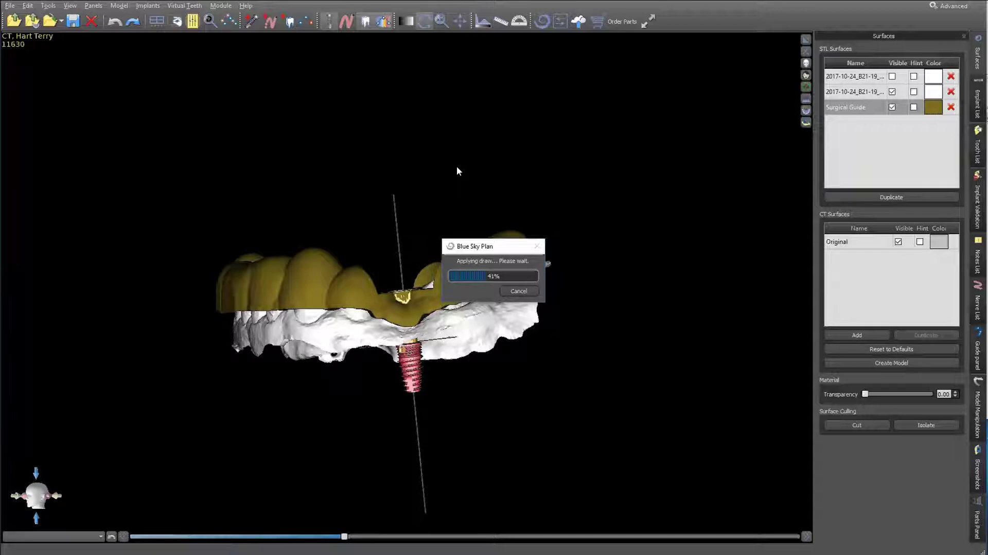
pyautogui.moveTo(389, 159); pyautogui.dragTo(385, 448)
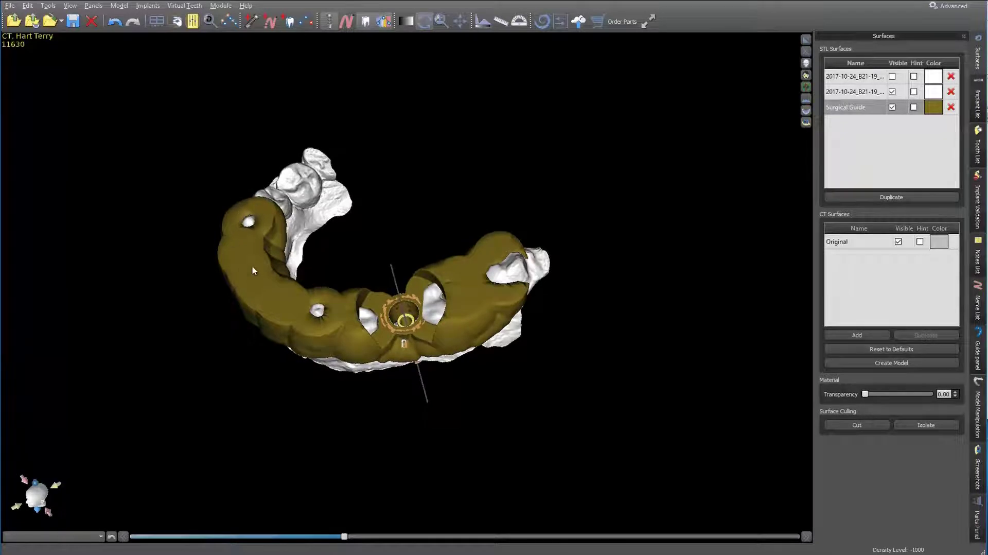
# - Hide the white dental arch surface and examine the trimmed surgical guide from above and from its underside
pyautogui.moveTo(337, 424)
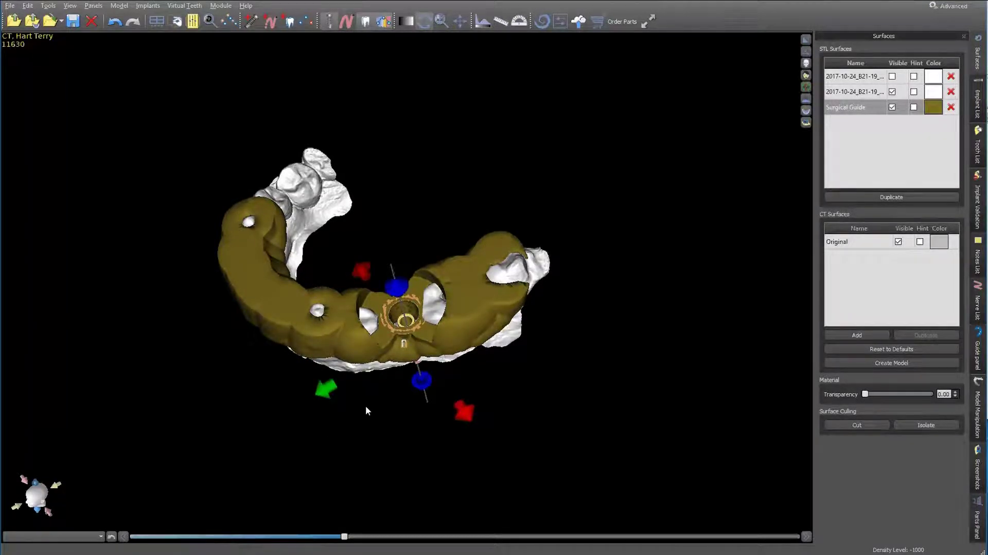
pyautogui.moveTo(366, 407); pyautogui.dragTo(356, 365)
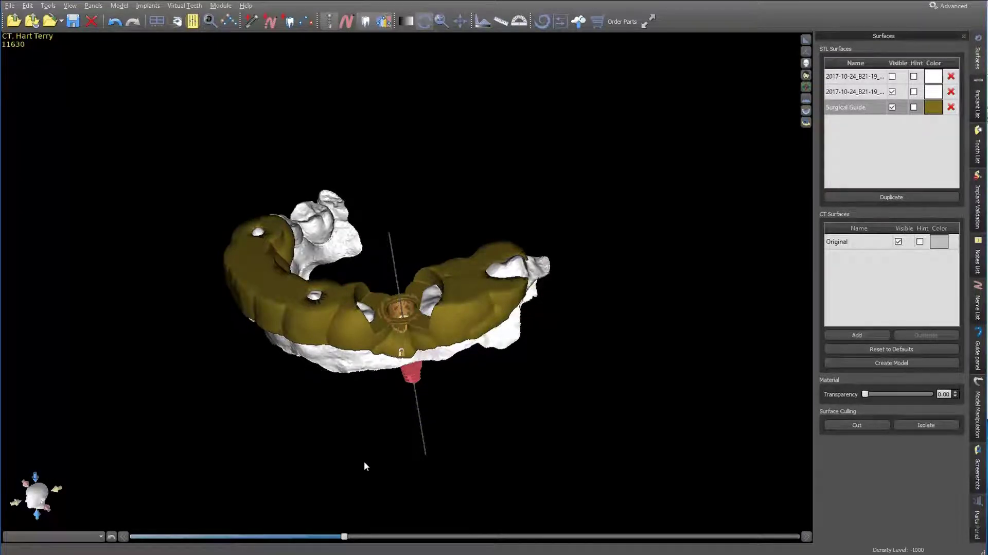
pyautogui.scroll(2, 314, 444)
pyautogui.moveTo(329, 485); pyautogui.dragTo(320, 453)
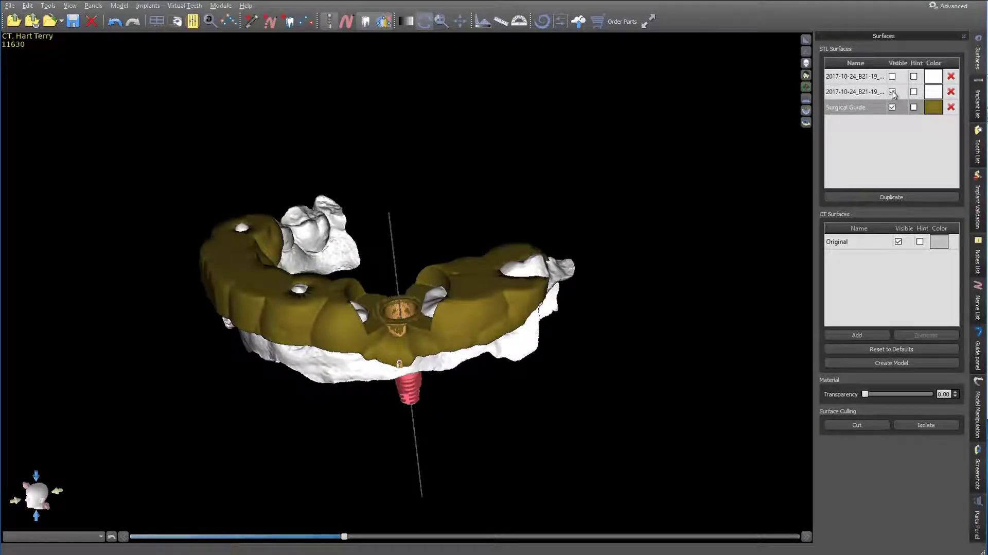
pyautogui.click(892, 92)
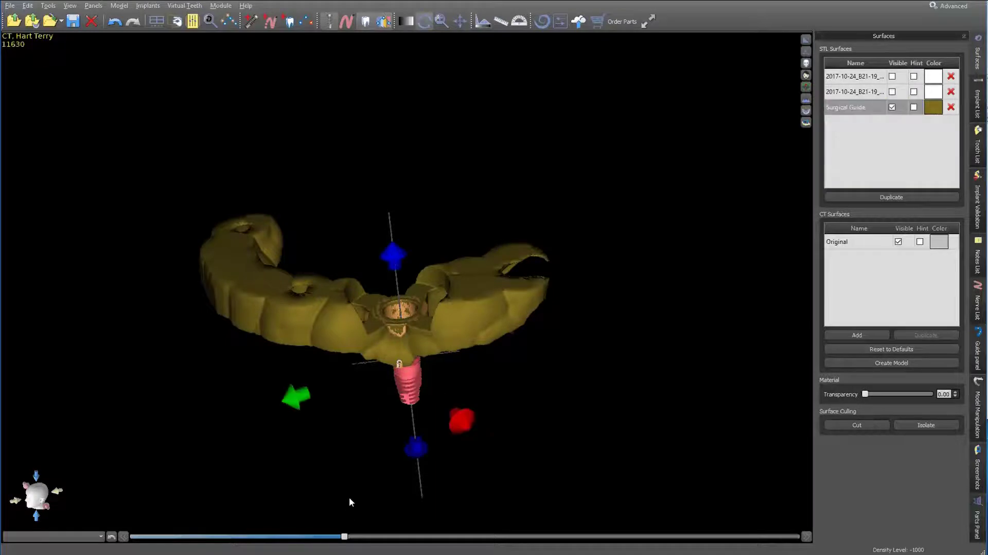
pyautogui.scroll(5, 355, 525)
pyautogui.scroll(-6, 355, 503)
pyautogui.moveTo(355, 502); pyautogui.dragTo(355, 370)
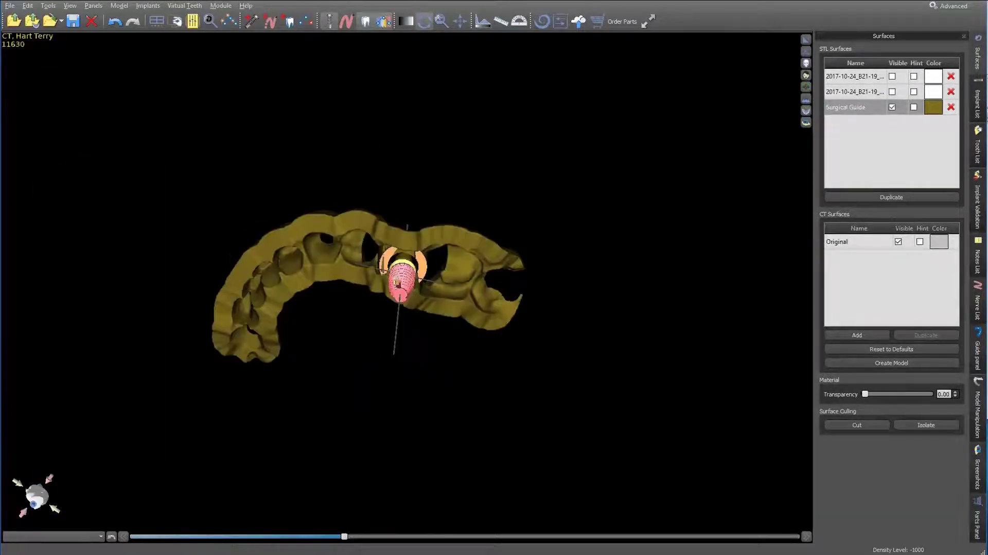
pyautogui.moveTo(391, 97); pyautogui.dragTo(347, 477)
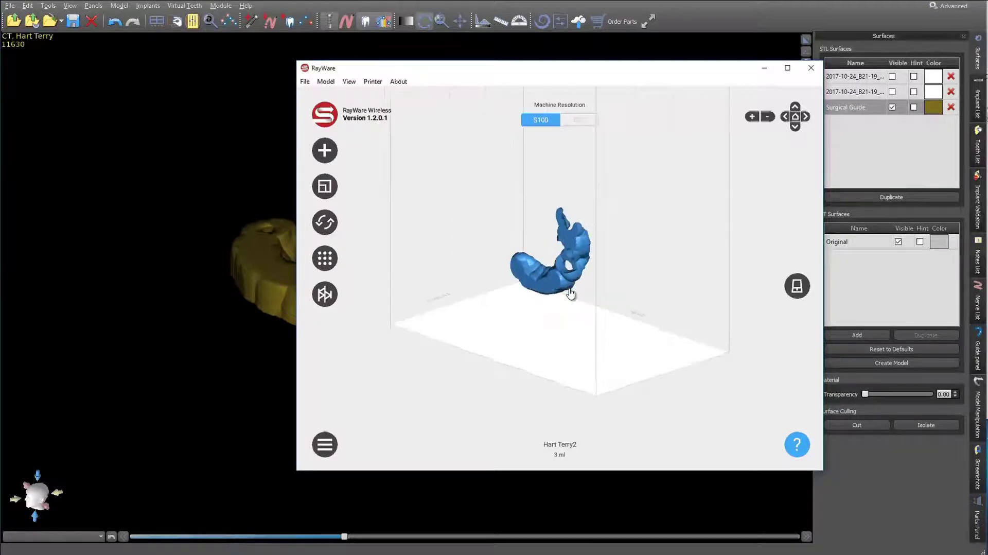
# - Switch to RayWare and reorient the guide by selecting its flat cut face as the base on the build plate
pyautogui.scroll(5, 552, 288)
pyautogui.moveTo(538, 328); pyautogui.dragTo(557, 315)
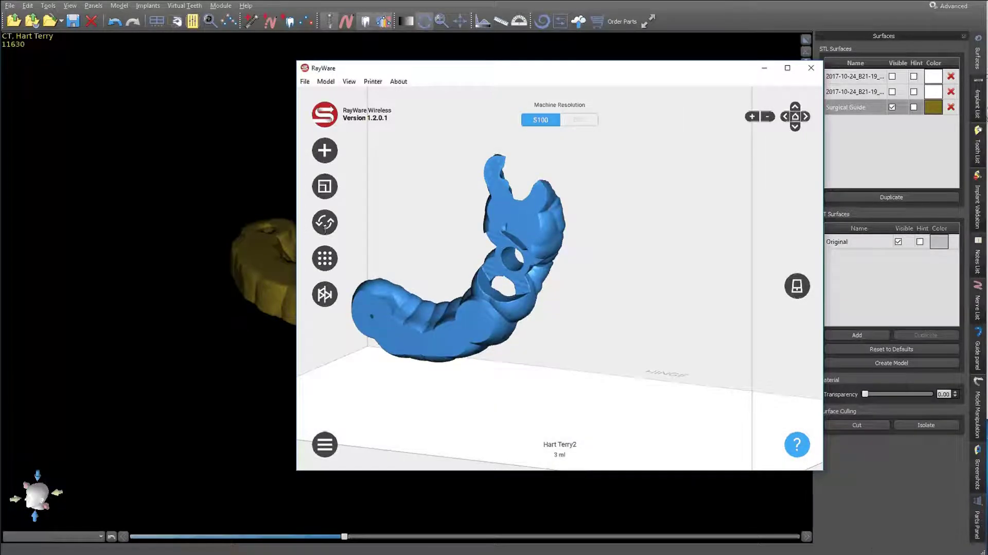
pyautogui.click(325, 224)
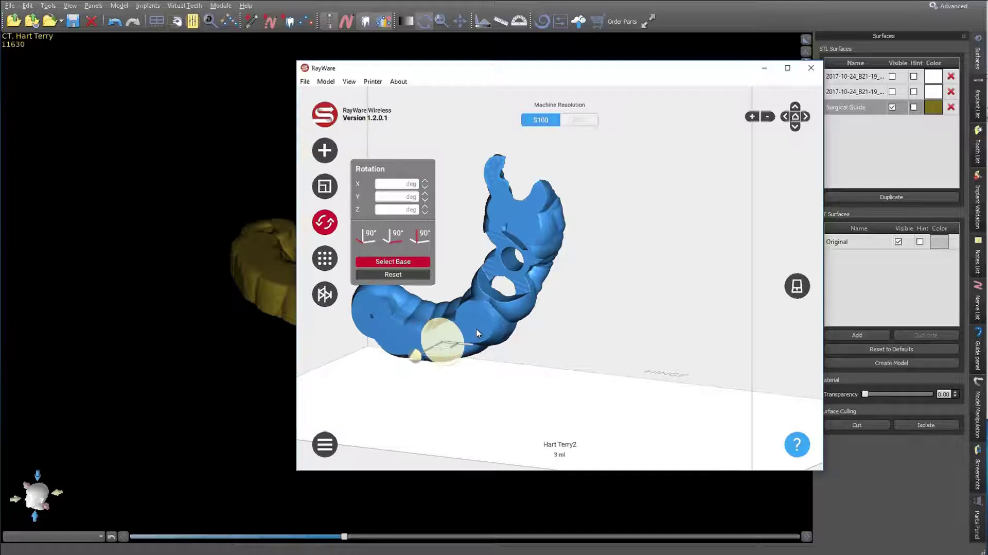
pyautogui.click(455, 334)
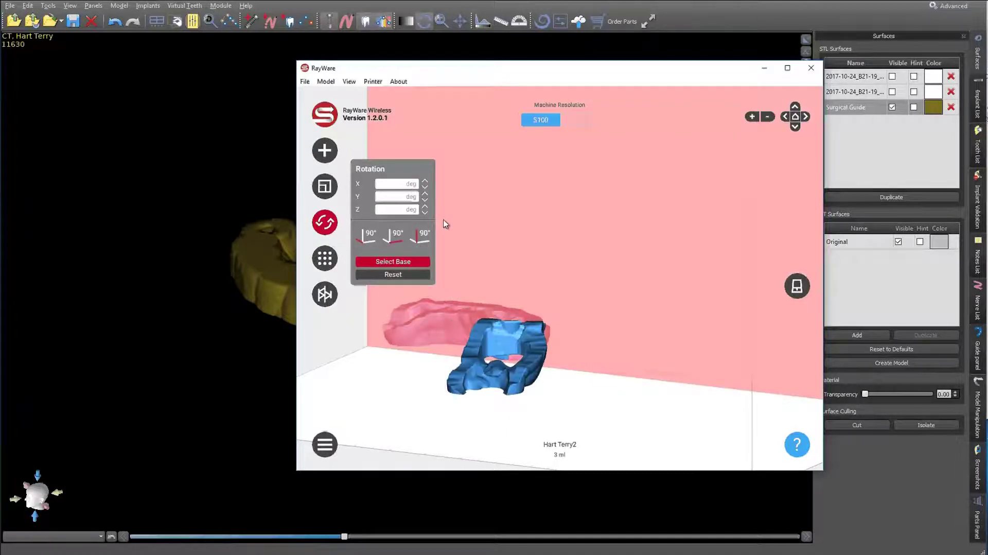
pyautogui.moveTo(625, 292); pyautogui.dragTo(653, 161)
pyautogui.click(659, 145)
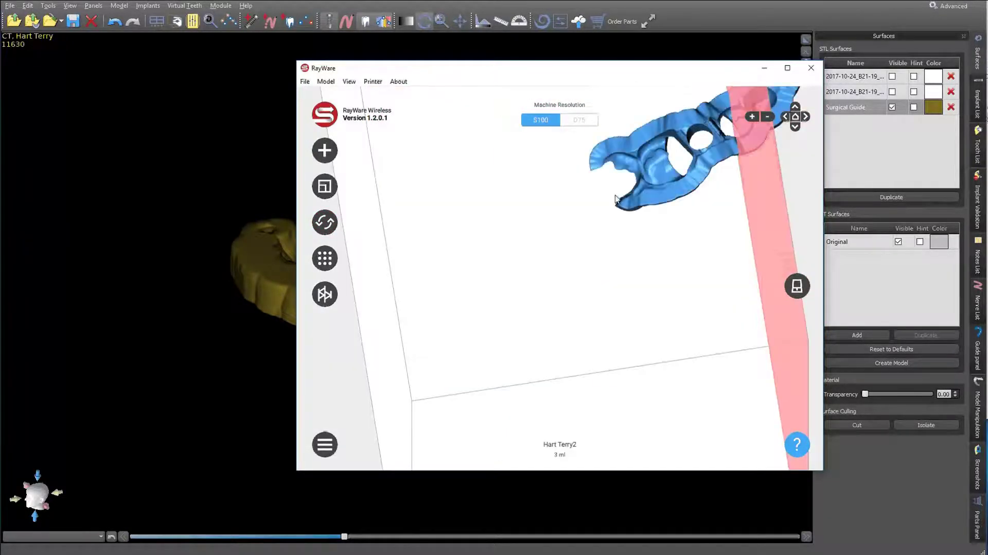
pyautogui.moveTo(615, 197); pyautogui.dragTo(572, 390)
pyautogui.scroll(2, 553, 257)
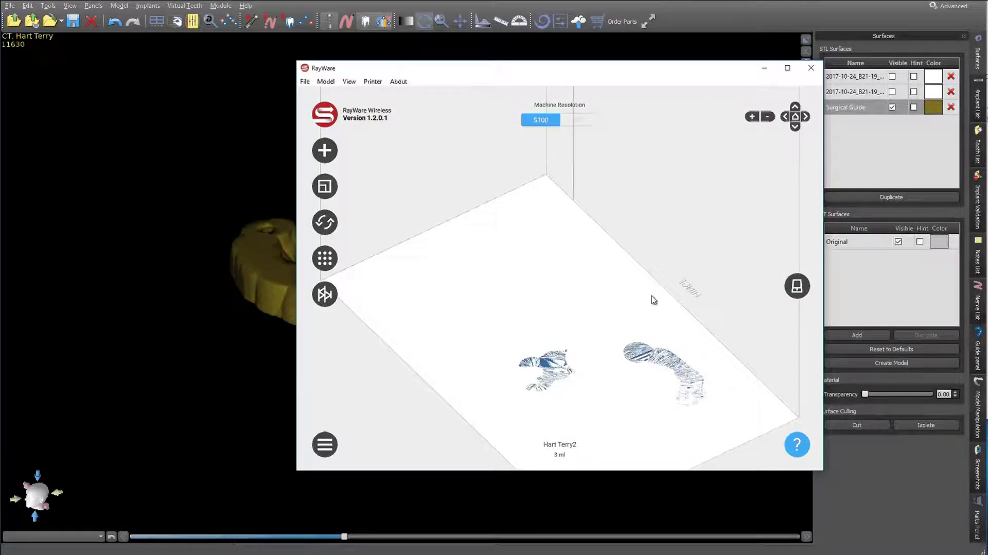
# - Open the print setup and set the printing material to Surgical Guide
pyautogui.moveTo(655, 304); pyautogui.dragTo(795, 287)
pyautogui.click(794, 287)
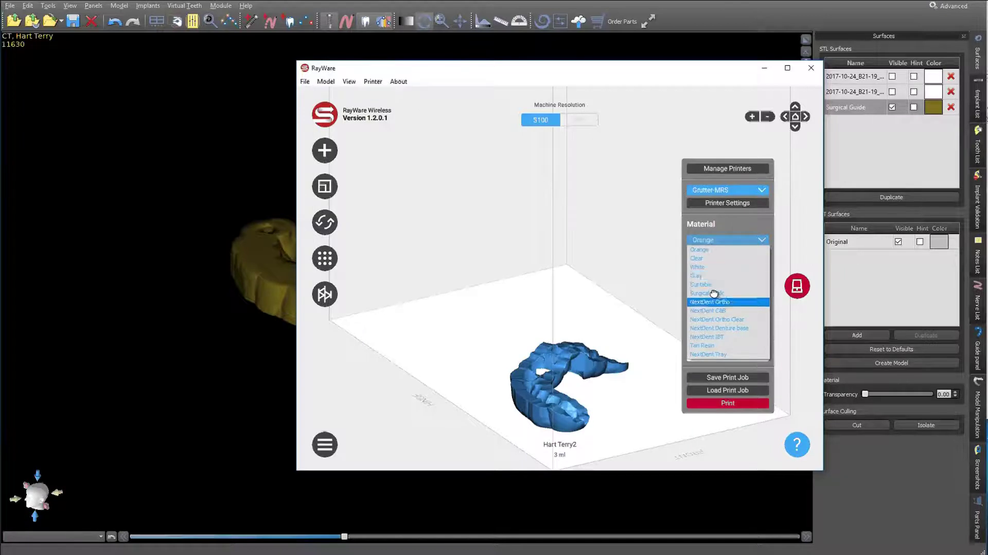
pyautogui.click(713, 296)
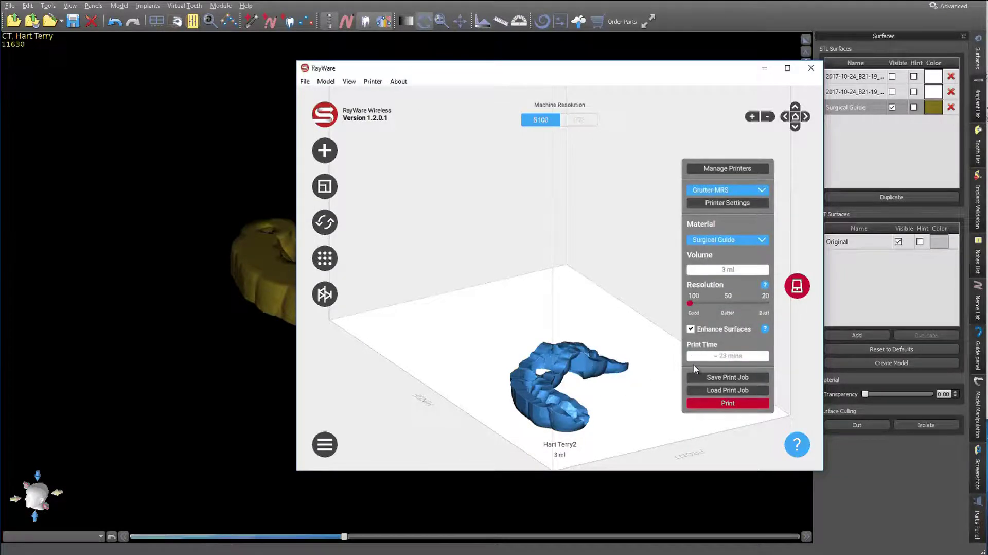
# - Examine the guide's flat seating on the build plate, its inner tooth surfaces and its openings from several angles
pyautogui.moveTo(591, 358); pyautogui.dragTo(465, 237)
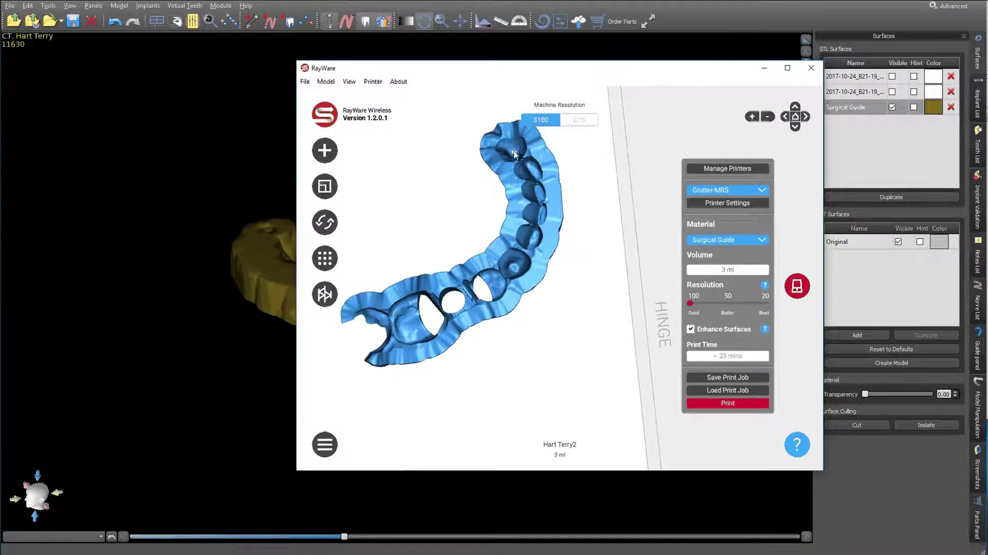
pyautogui.moveTo(478, 274); pyautogui.dragTo(465, 254)
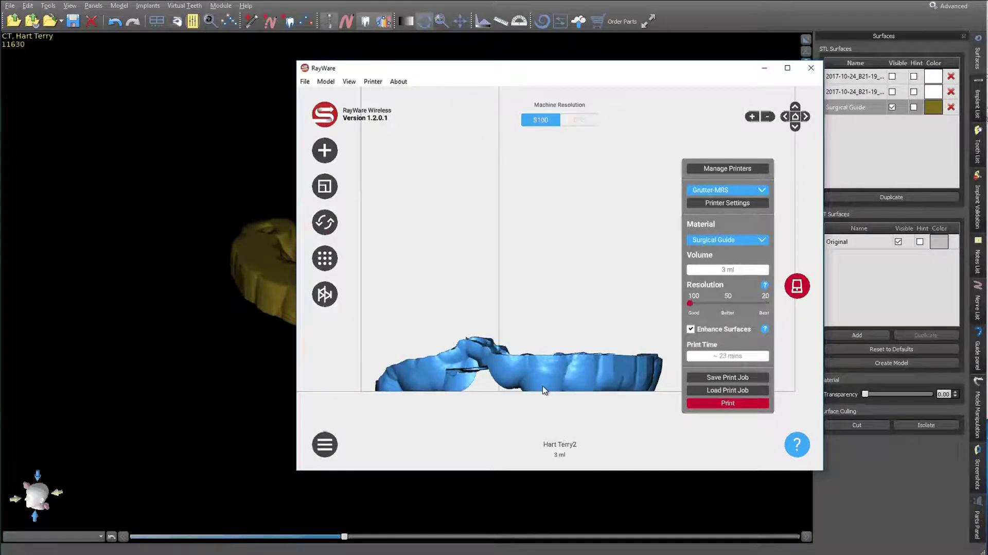
pyautogui.moveTo(540, 331)
pyautogui.mouseDown()
pyautogui.moveTo(540, 379)
pyautogui.moveTo(504, 340)
pyautogui.moveTo(529, 344)
pyautogui.mouseUp()
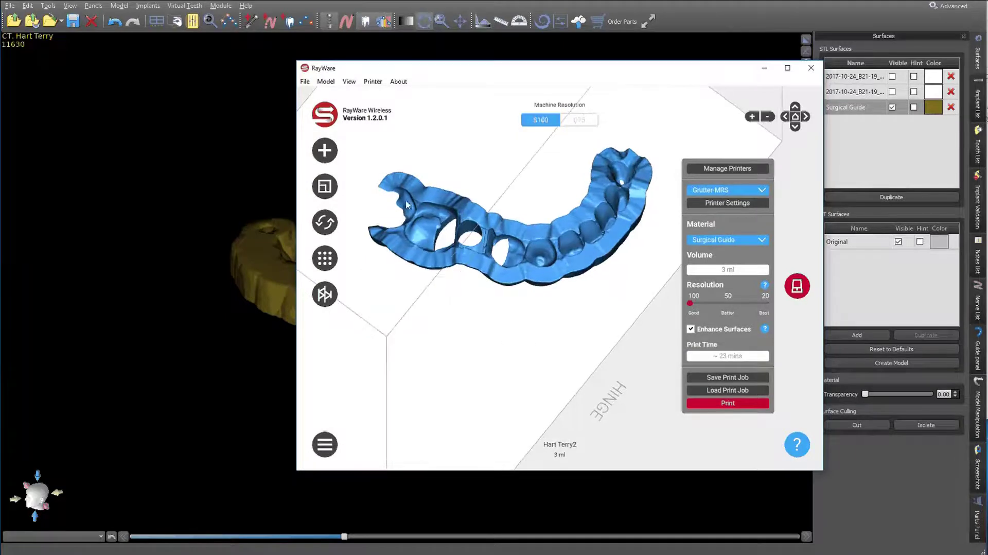
pyautogui.moveTo(536, 206); pyautogui.dragTo(596, 281)
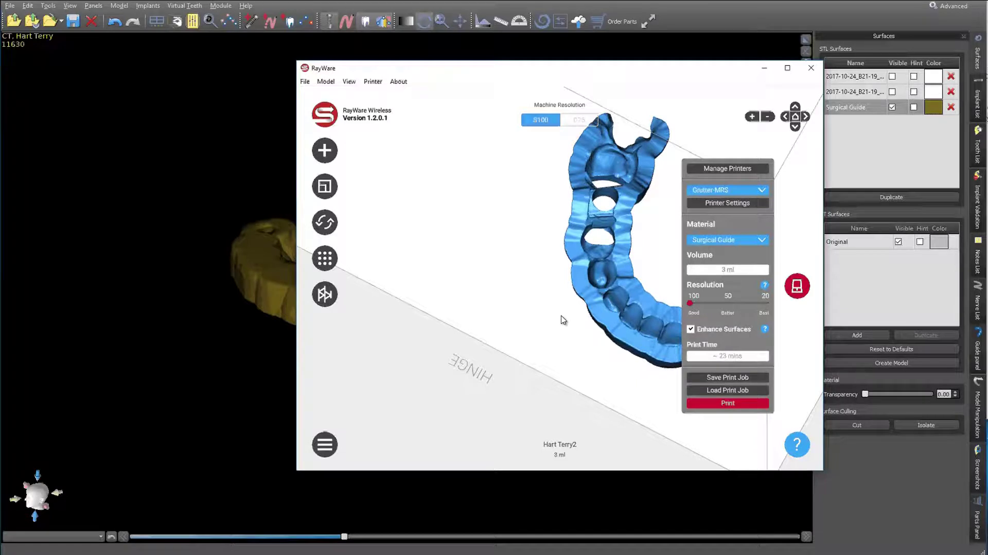
pyautogui.moveTo(563, 319); pyautogui.dragTo(612, 236)
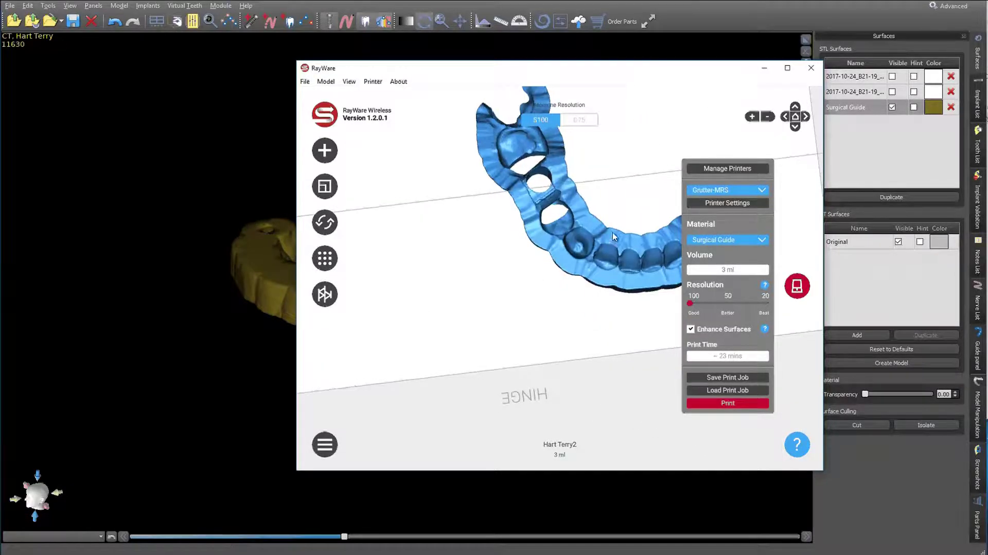
pyautogui.moveTo(592, 269); pyautogui.dragTo(522, 361)
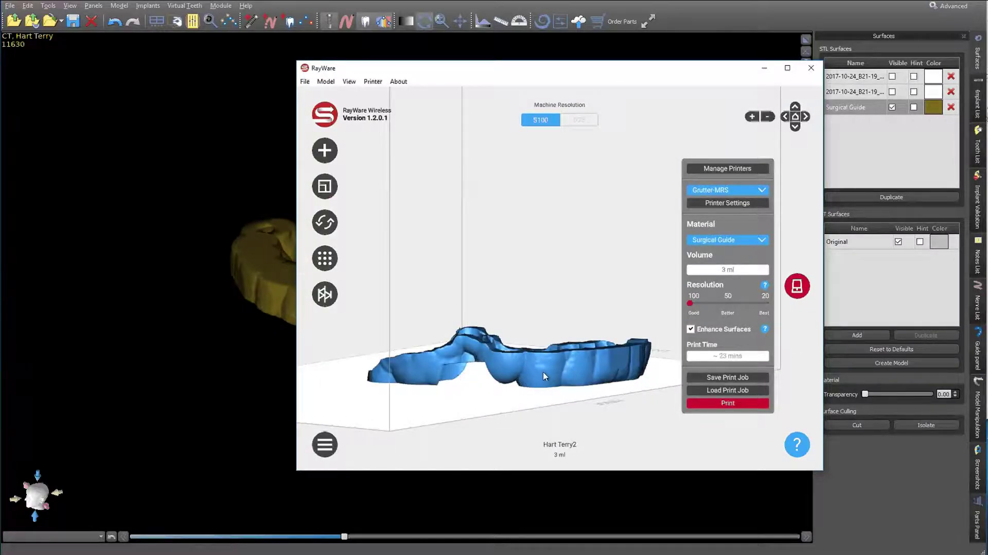
pyautogui.moveTo(520, 400); pyautogui.dragTo(544, 385)
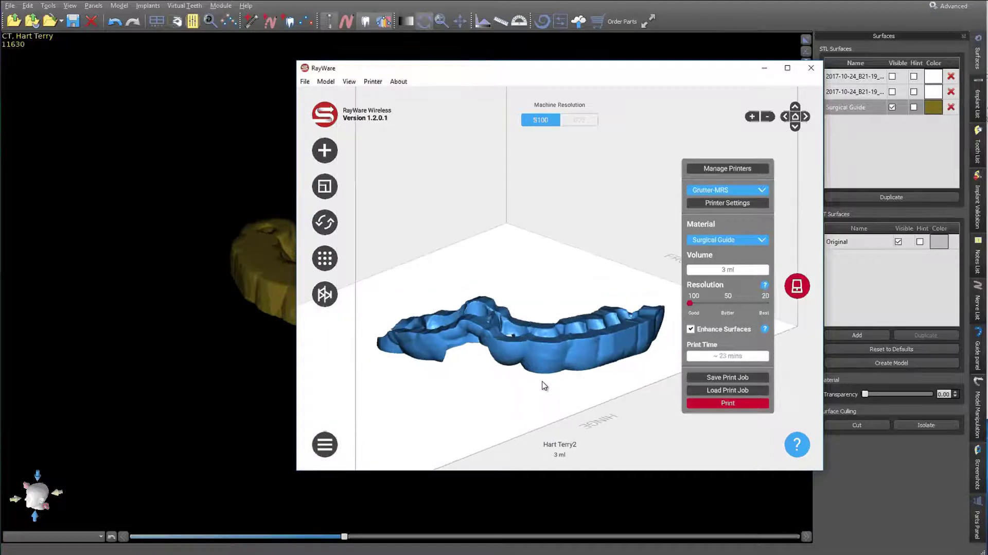